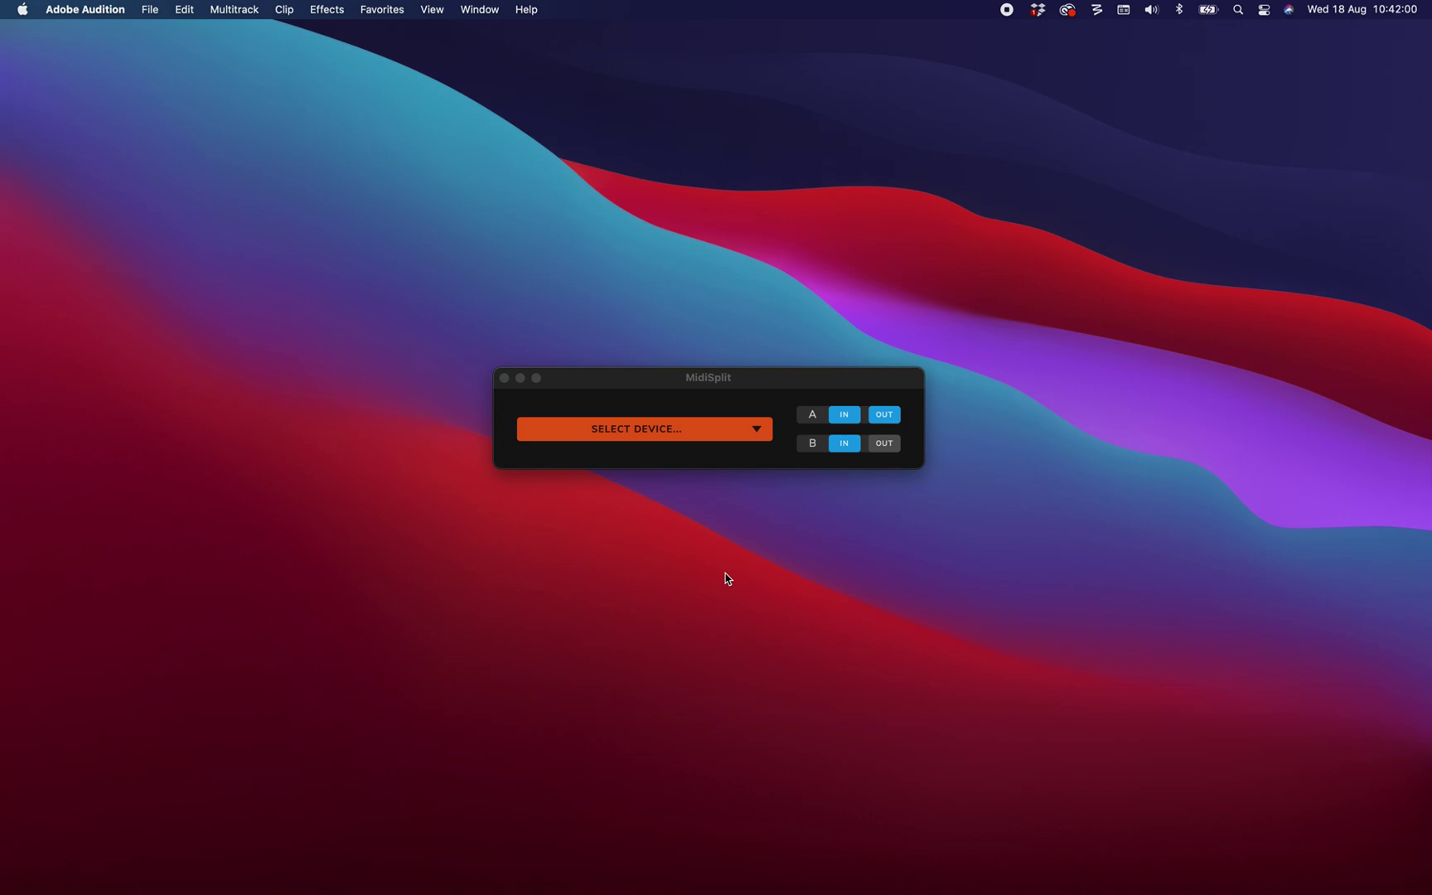
# Choose AKAI APC-40 MK2 from the Select Device list and toggle A's input routing
pyautogui.moveTo(797, 386); pyautogui.dragTo(814, 382)
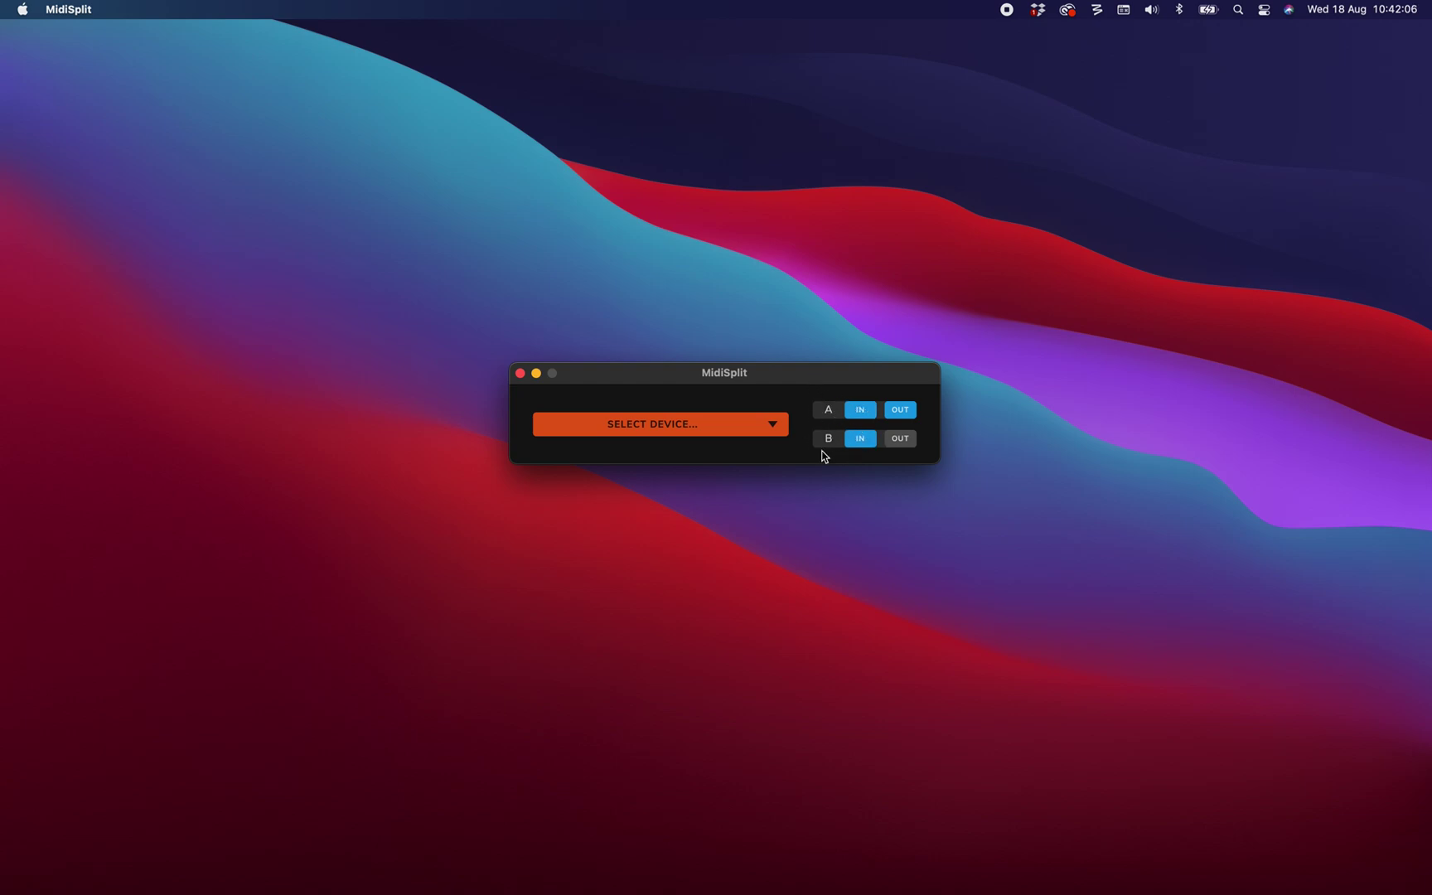
pyautogui.click(750, 426)
pyautogui.click(659, 451)
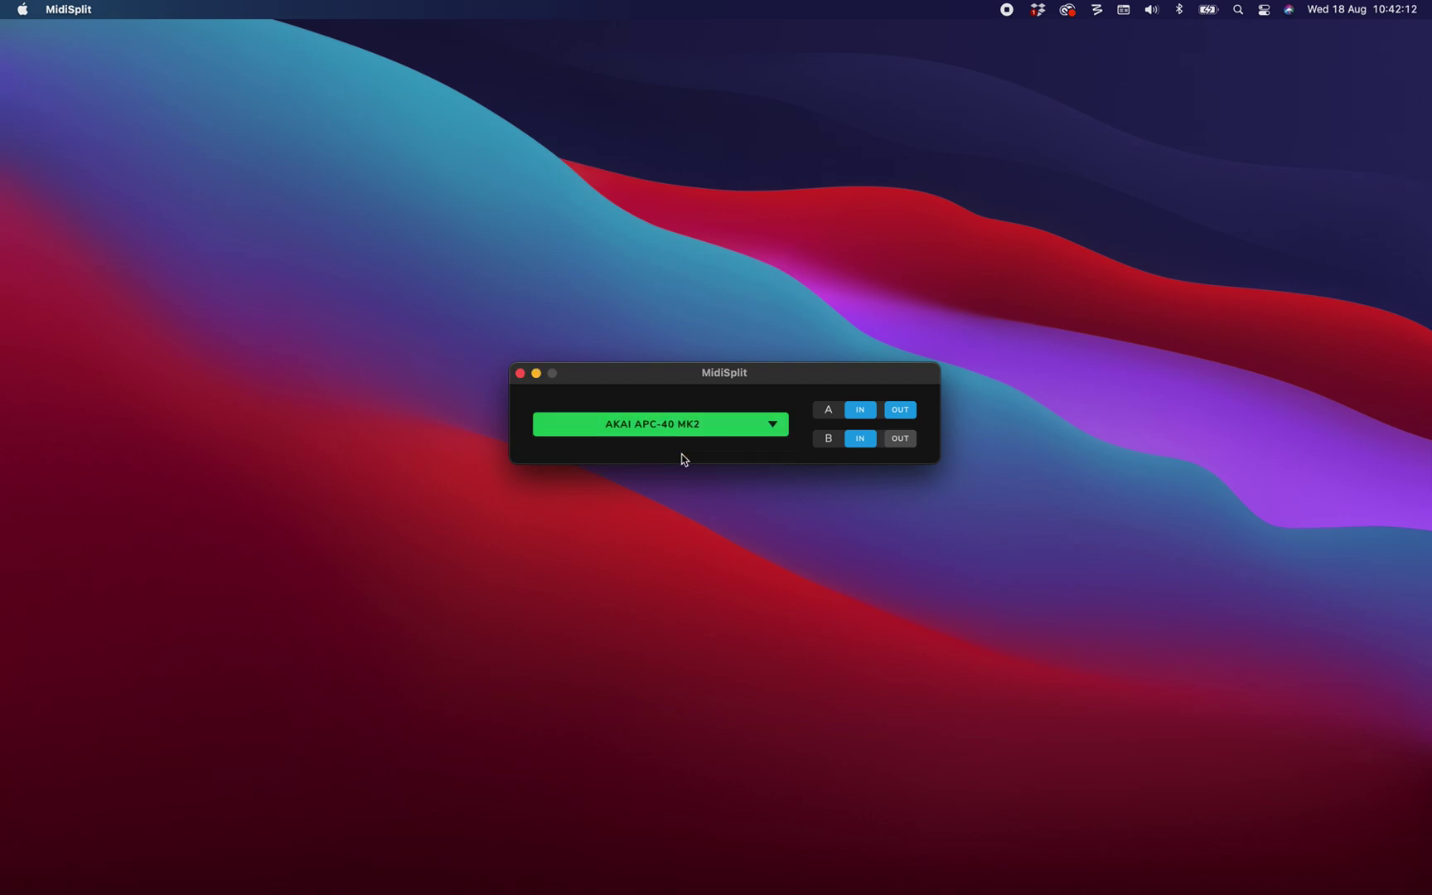
pyautogui.click(859, 407)
pyautogui.click(902, 410)
pyautogui.click(859, 409)
# Toggle the routing buttons until A IN and B IN are on and both OUTs are off
pyautogui.click(855, 438)
pyautogui.click(860, 411)
pyautogui.click(901, 439)
pyautogui.click(896, 411)
pyautogui.click(858, 439)
pyautogui.click(898, 440)
pyautogui.click(859, 439)
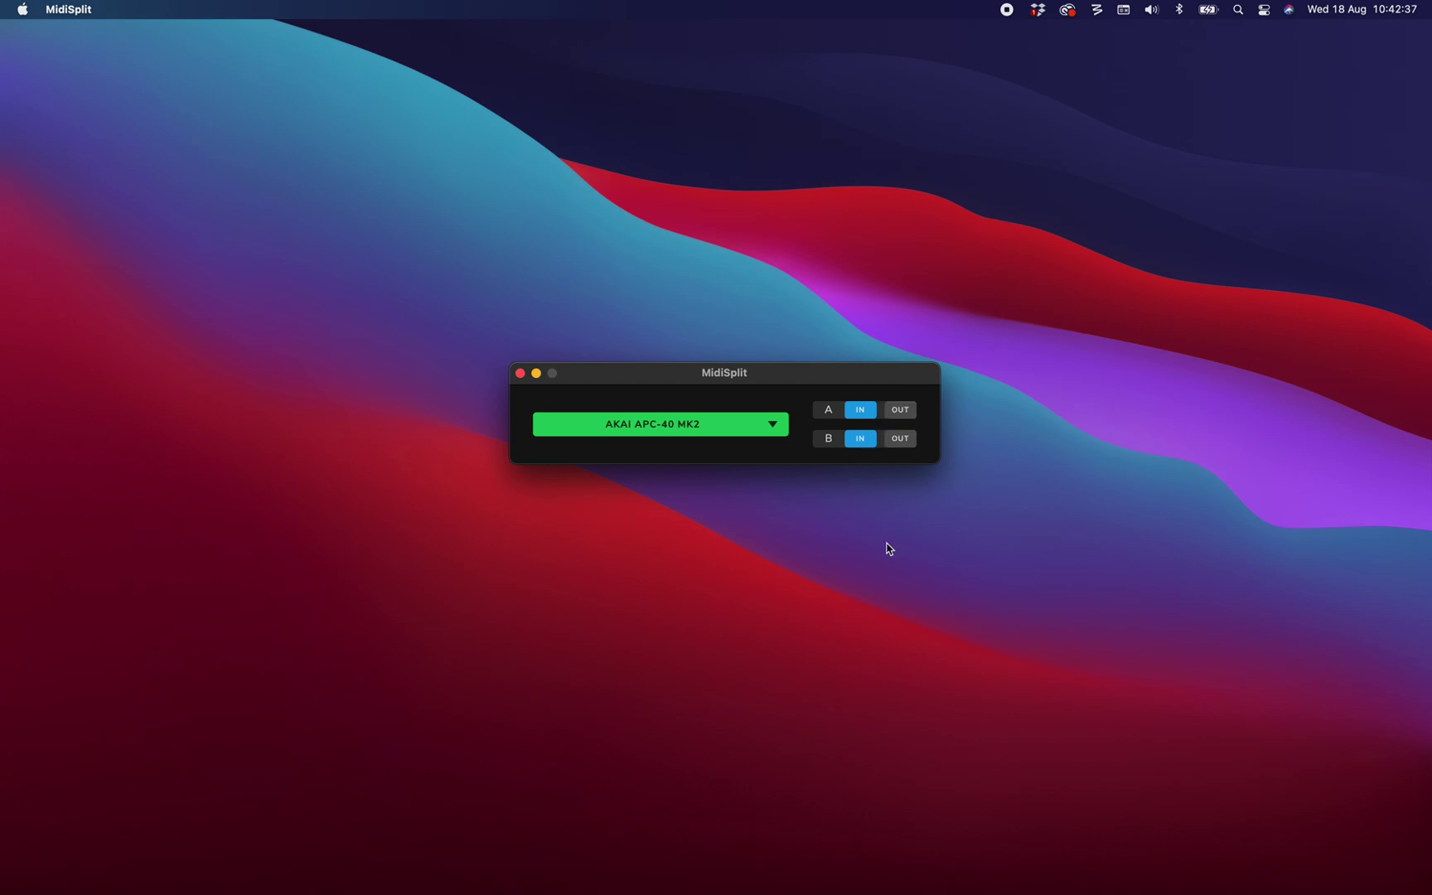